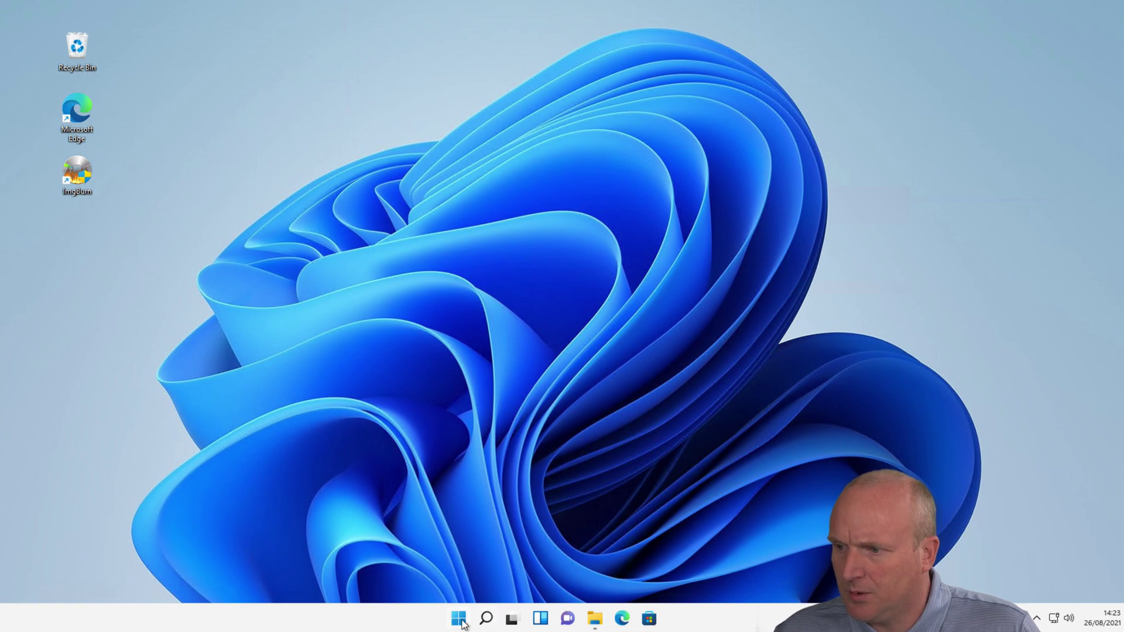
- Open Device Manager and select the PIONEER BD-RW BDR-X12 USB Device under DVD/CD-ROM drives
right_click(461, 622)
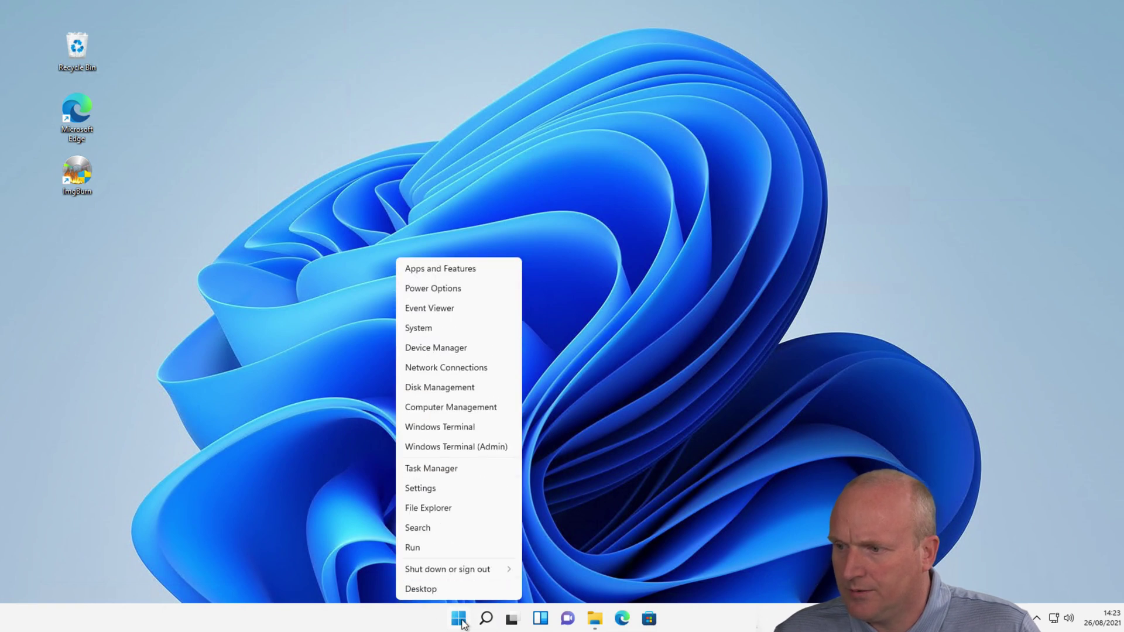
click(440, 352)
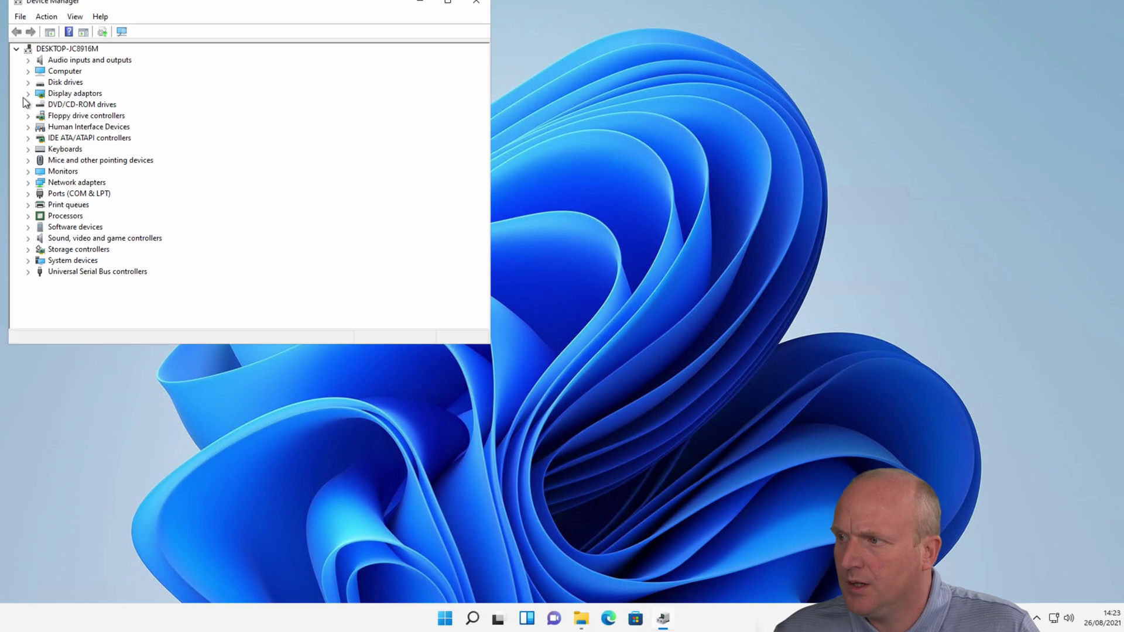
click(29, 105)
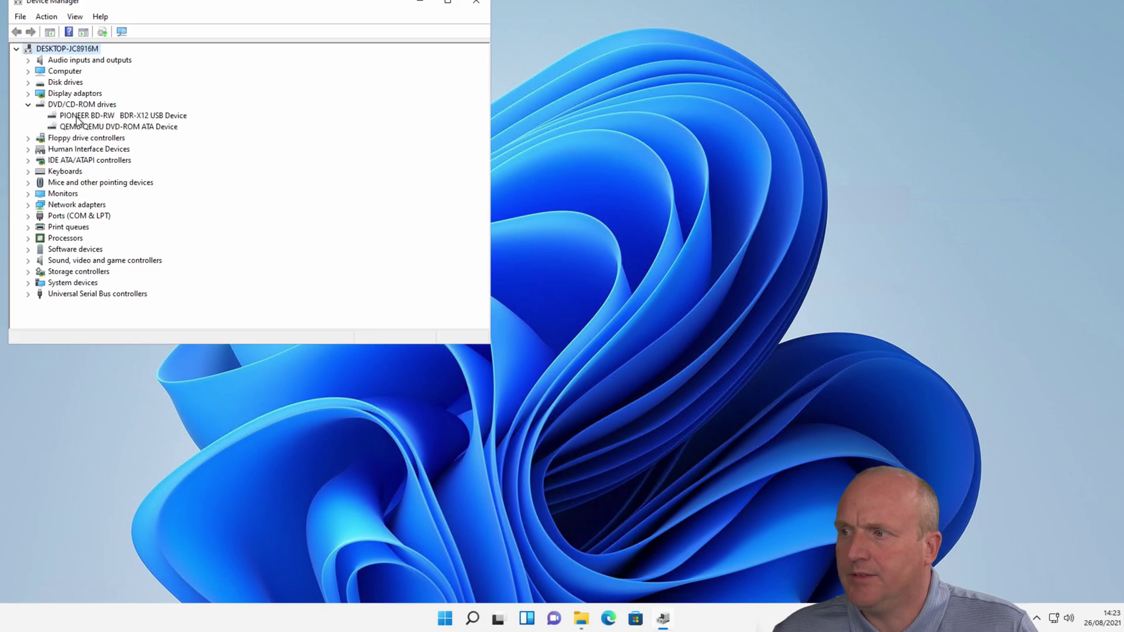
click(77, 117)
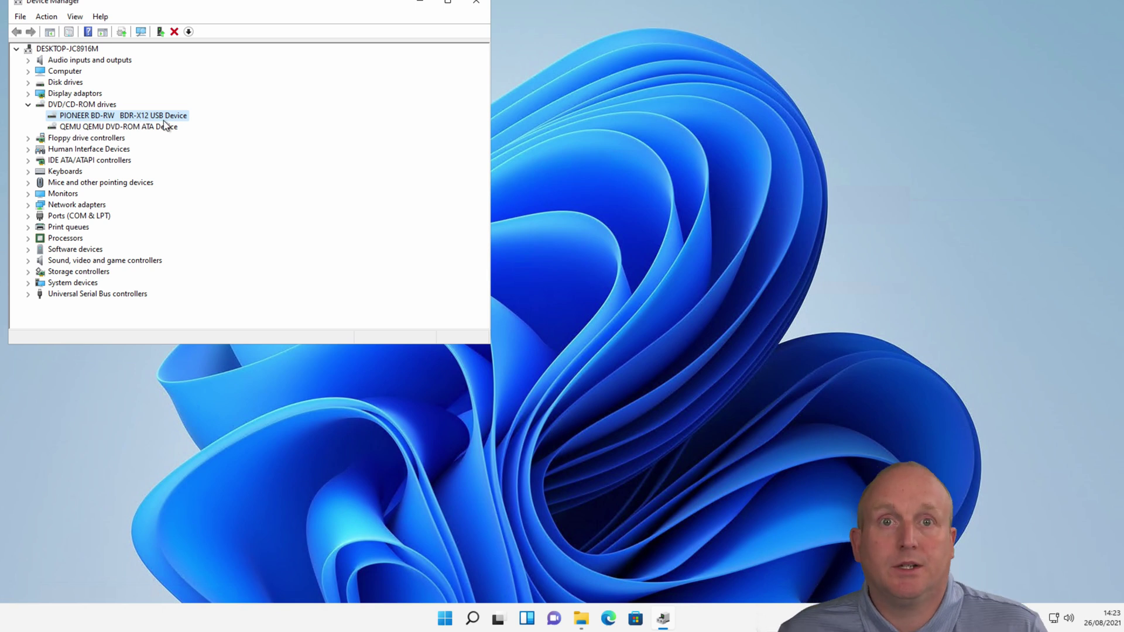
- Close Device Manager, check BD-RE Drive (E:) is listed in This PC, then close it
click(481, 10)
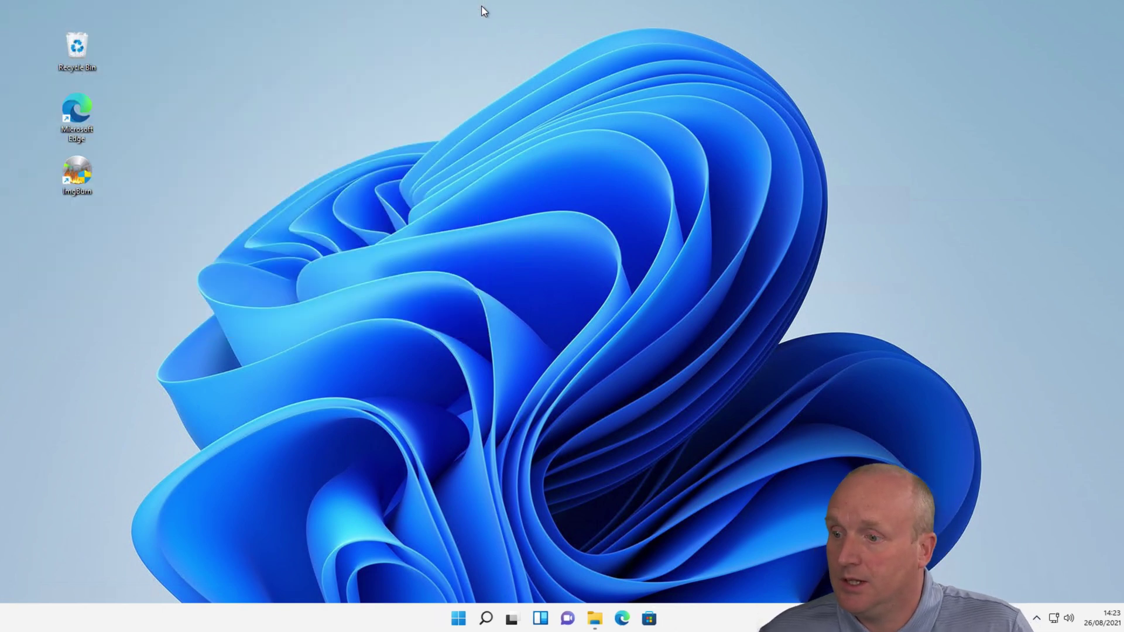
mouse_move(596, 628)
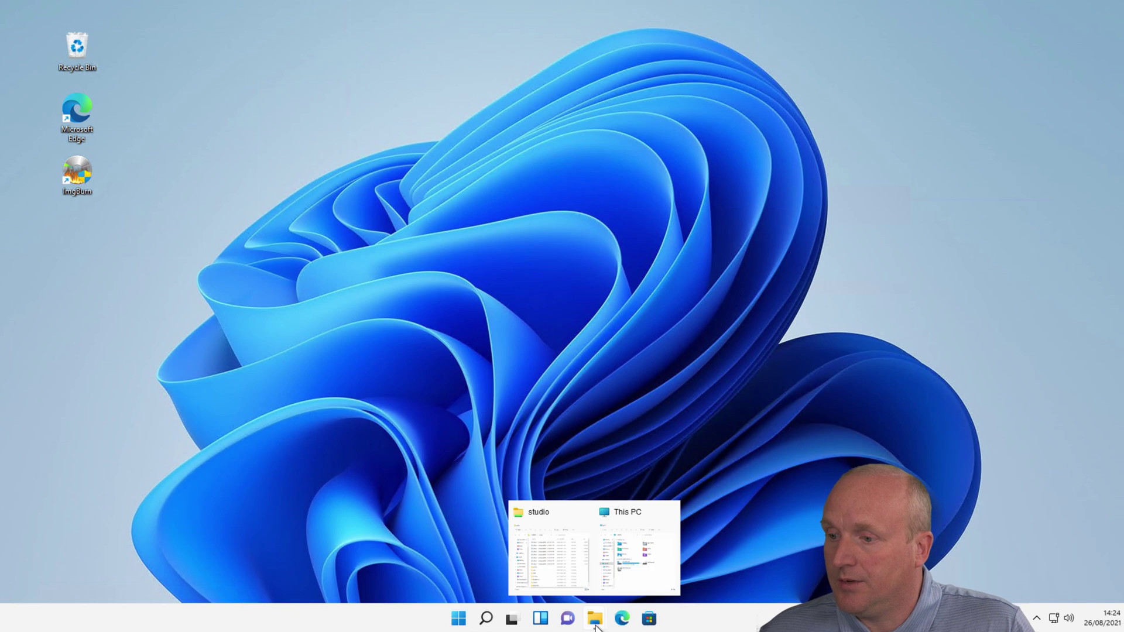
click(654, 517)
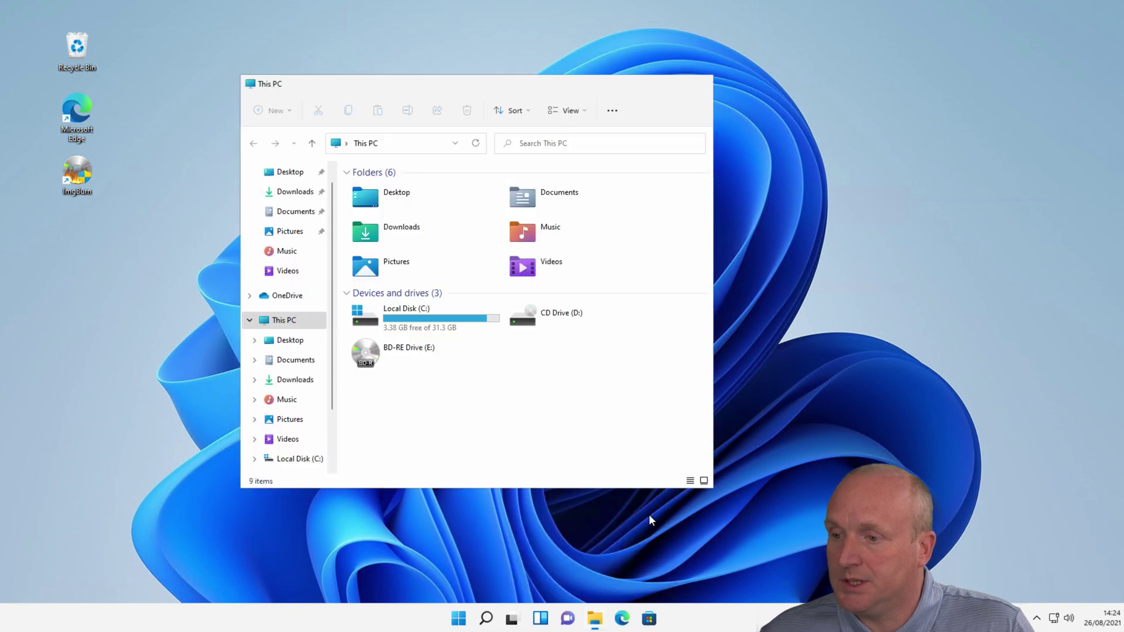
click(401, 355)
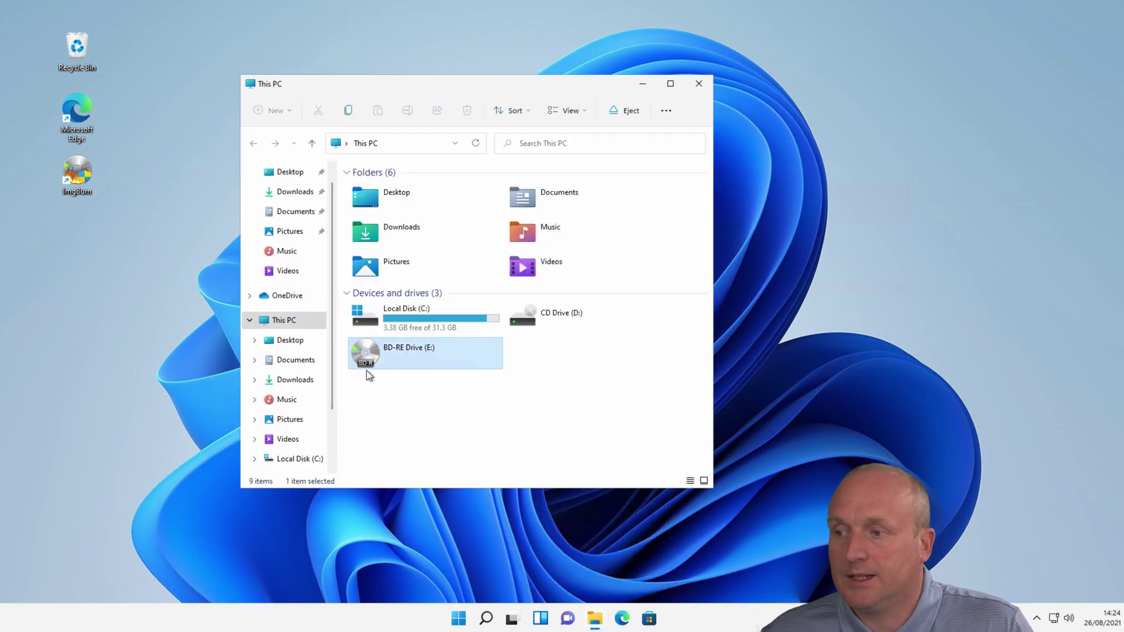
click(698, 83)
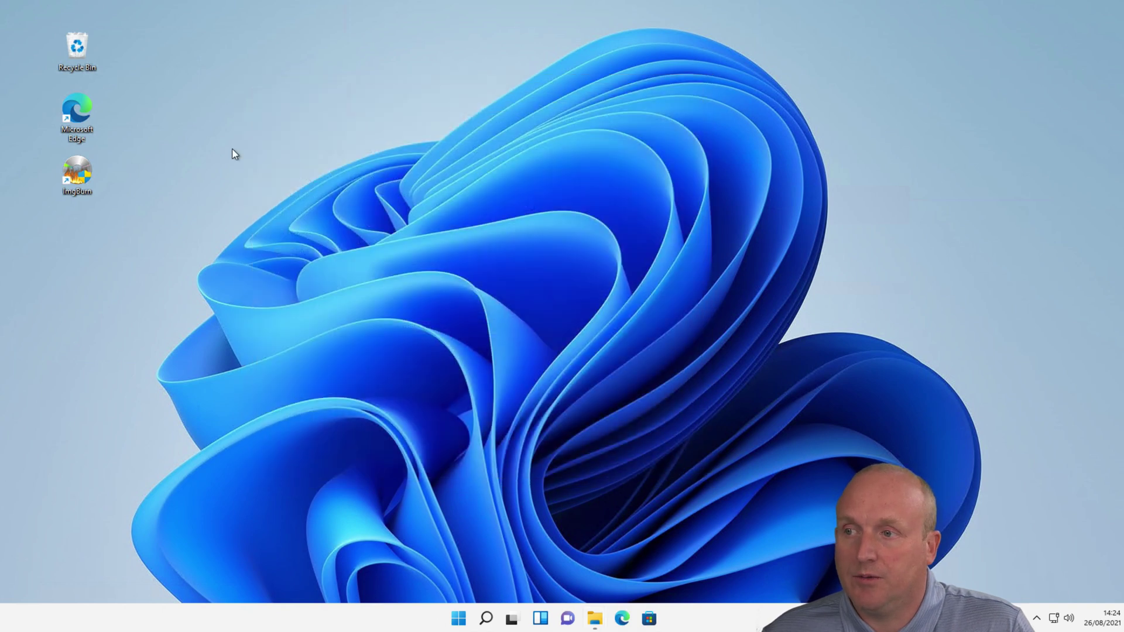
- Launch ImgBurn from its desktop shortcut and open Discovery mode for the Pioneer drive
right_click(81, 192)
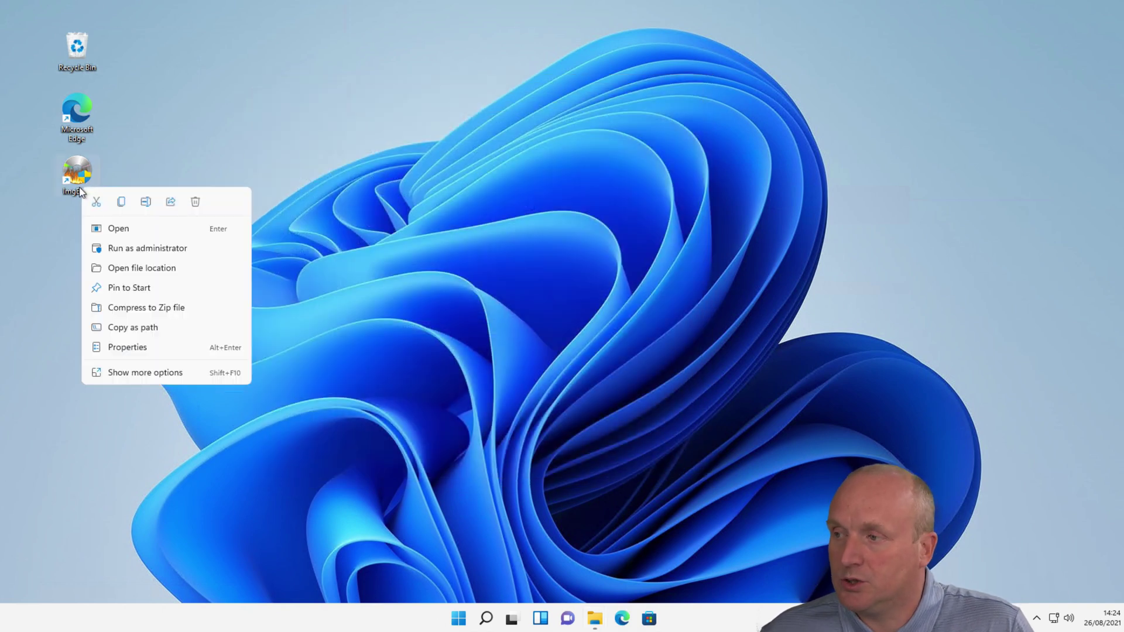
click(97, 232)
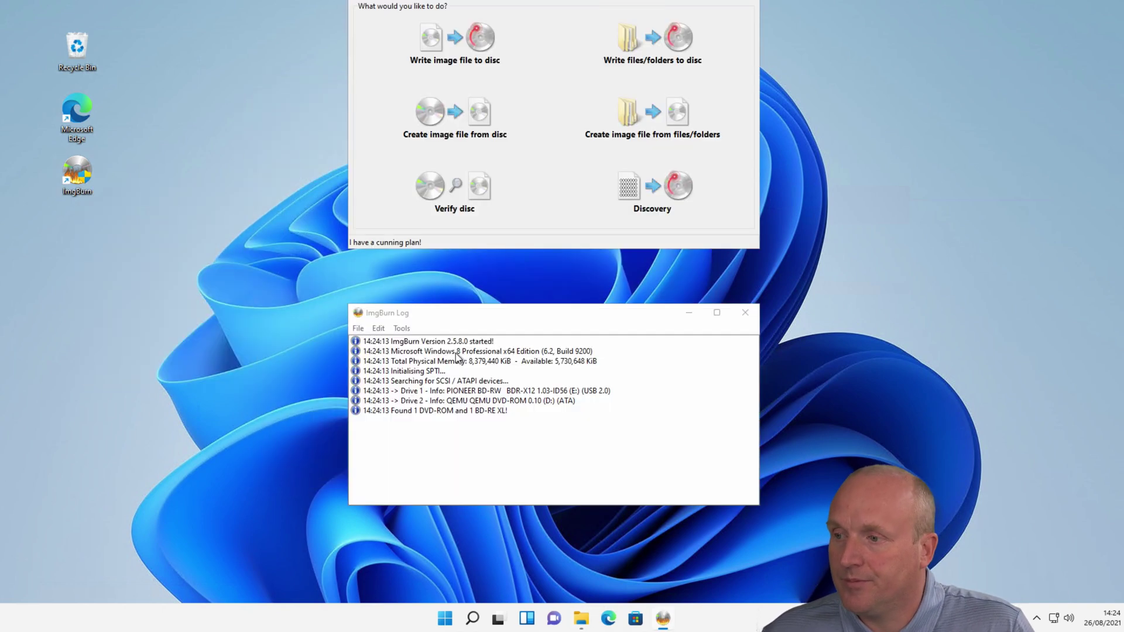
click(669, 200)
scroll(596, 67, down, 1)
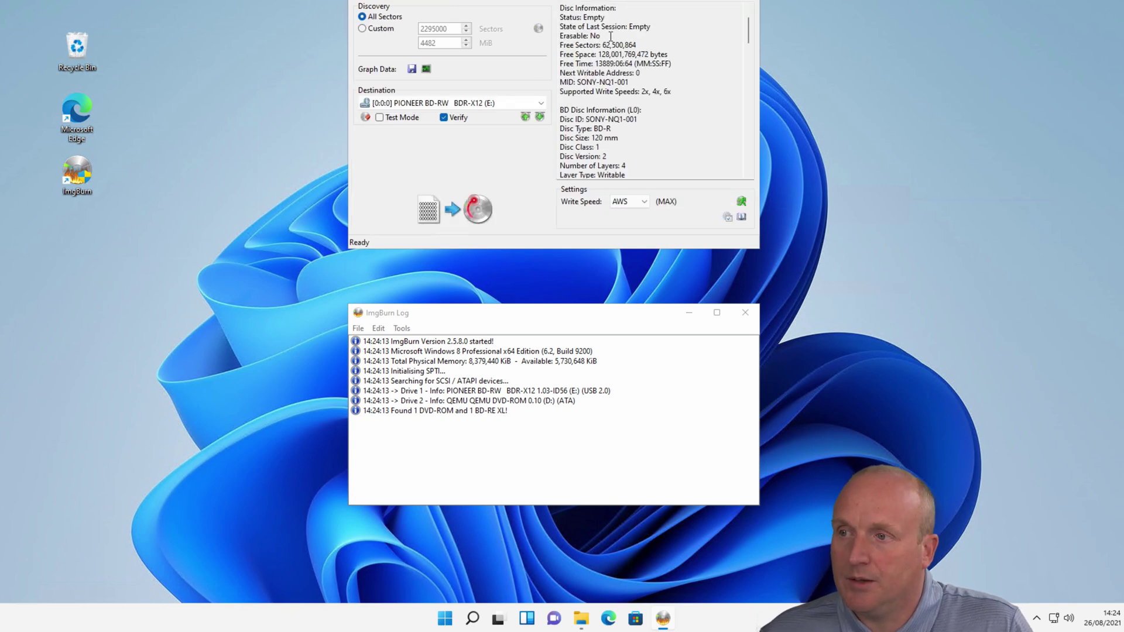
scroll(608, 35, up, 1)
mouse_move(641, 8)
mouse_down()
mouse_move(683, 9)
mouse_move(628, 17)
mouse_up()
scroll(691, 96, down, 1)
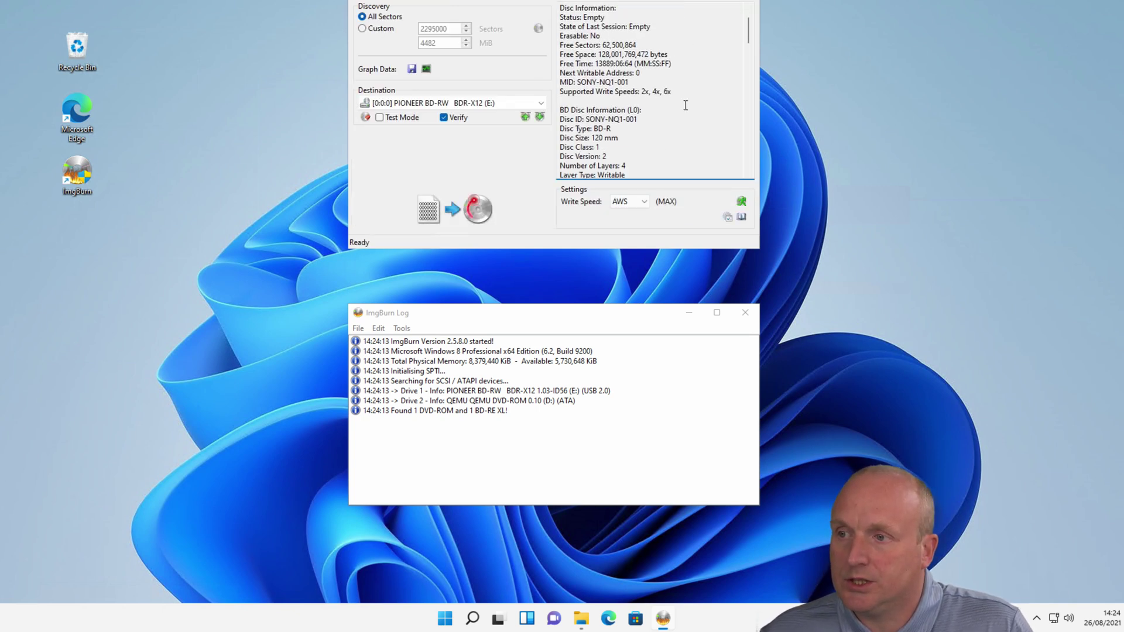
scroll(660, 118, down, 1)
- Review the disc info: empty 4-layer BD-R, 32 GB per layer, 128,001,769,472 bytes free
drag(642, 93, 594, 92)
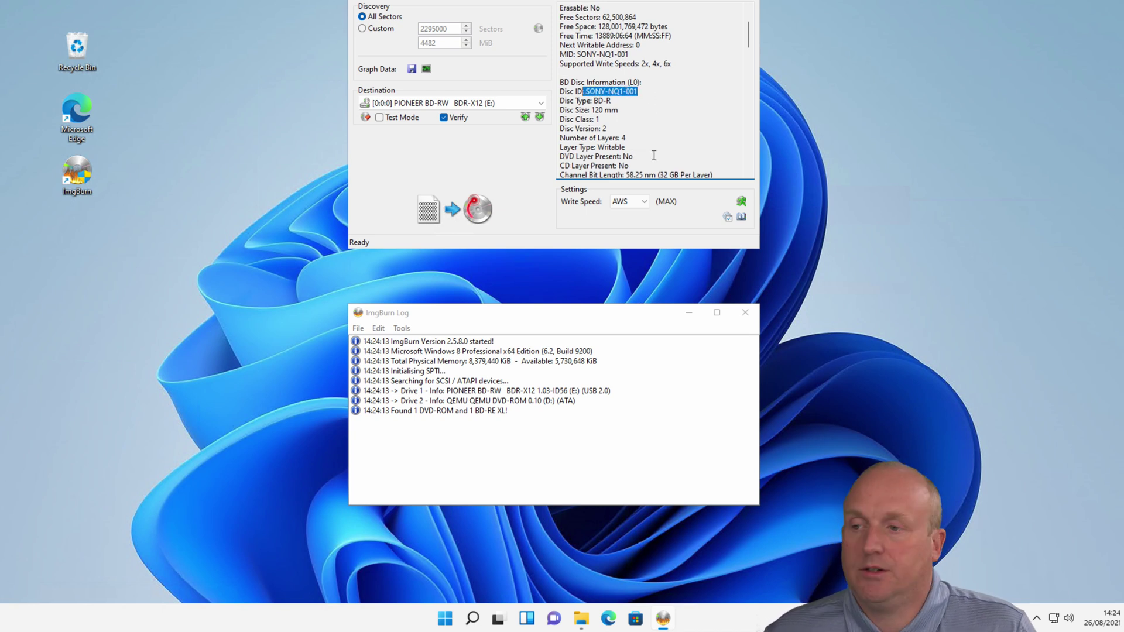
scroll(654, 155, down, 1)
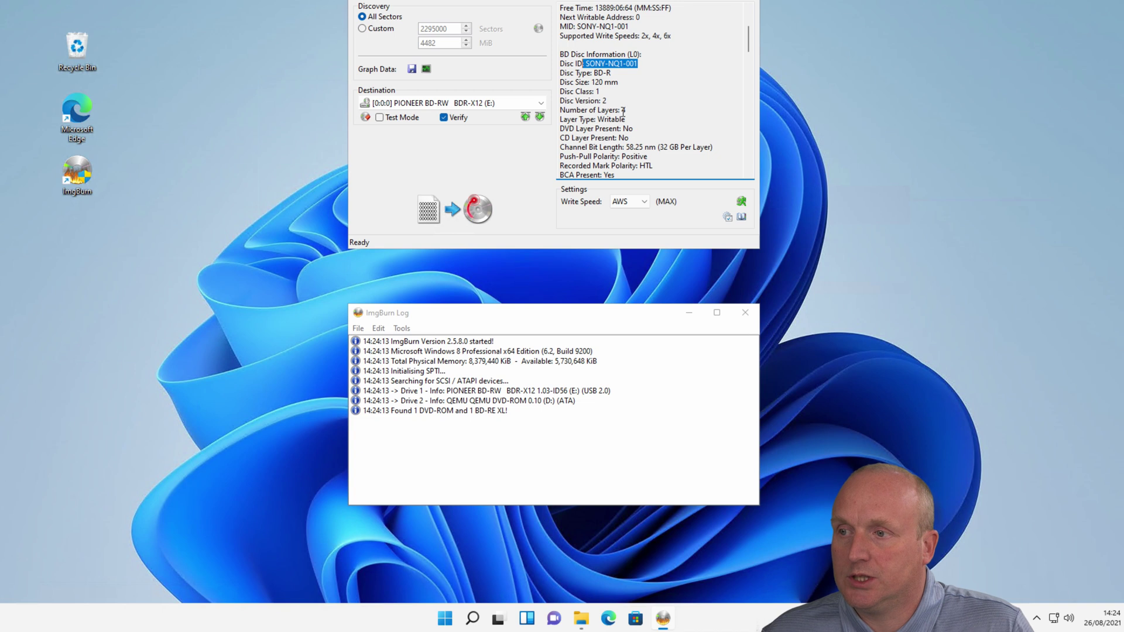
drag(625, 110, 615, 110)
drag(654, 147, 632, 131)
scroll(703, 162, down, 1)
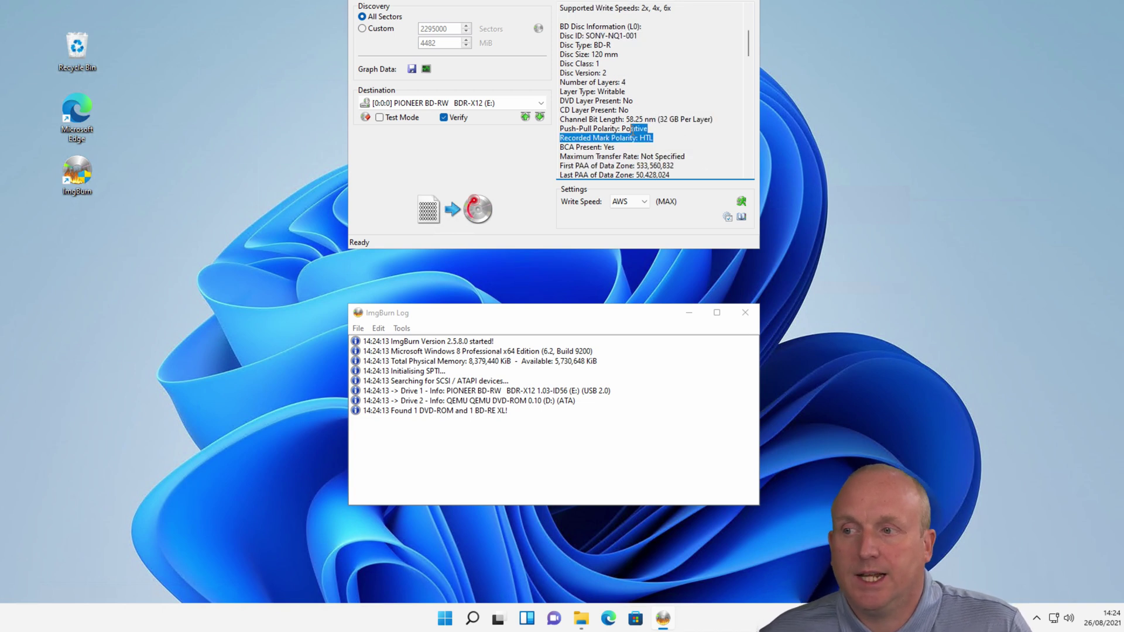
scroll(672, 135, down, 7)
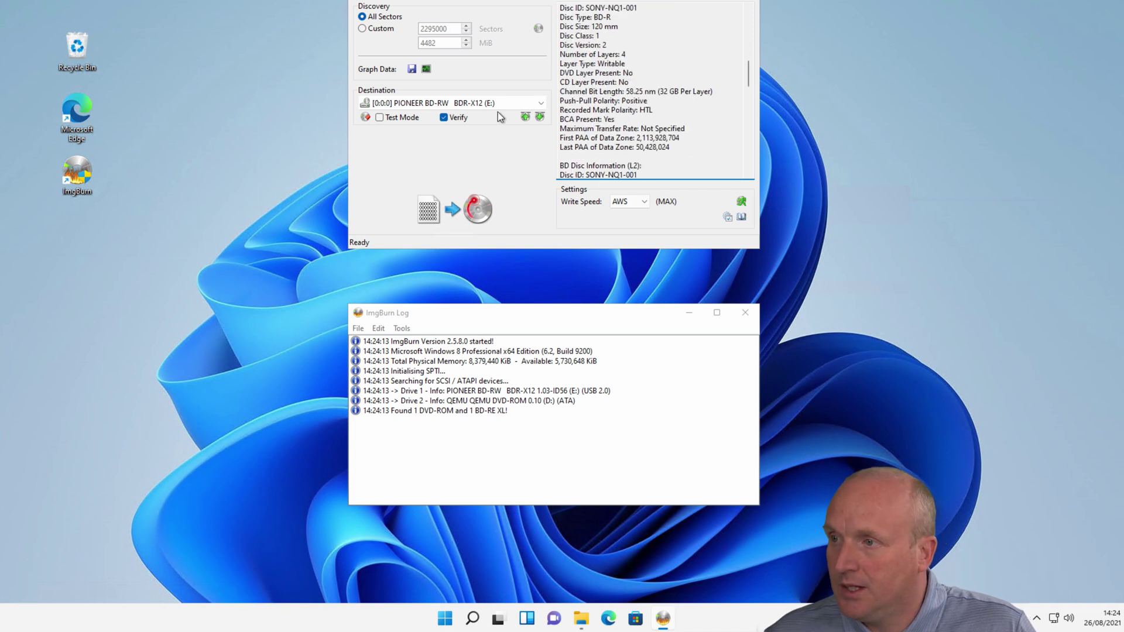
click(431, 0)
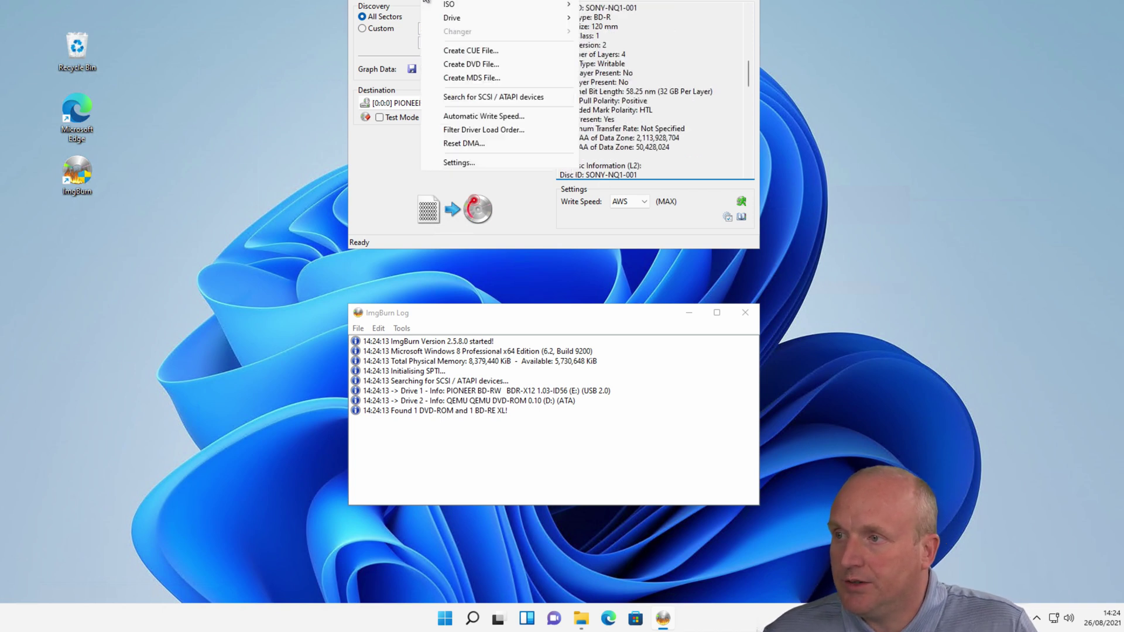
- Switch ImgBurn to building a disc from files and folders, showing the Information tab
click(426, 5)
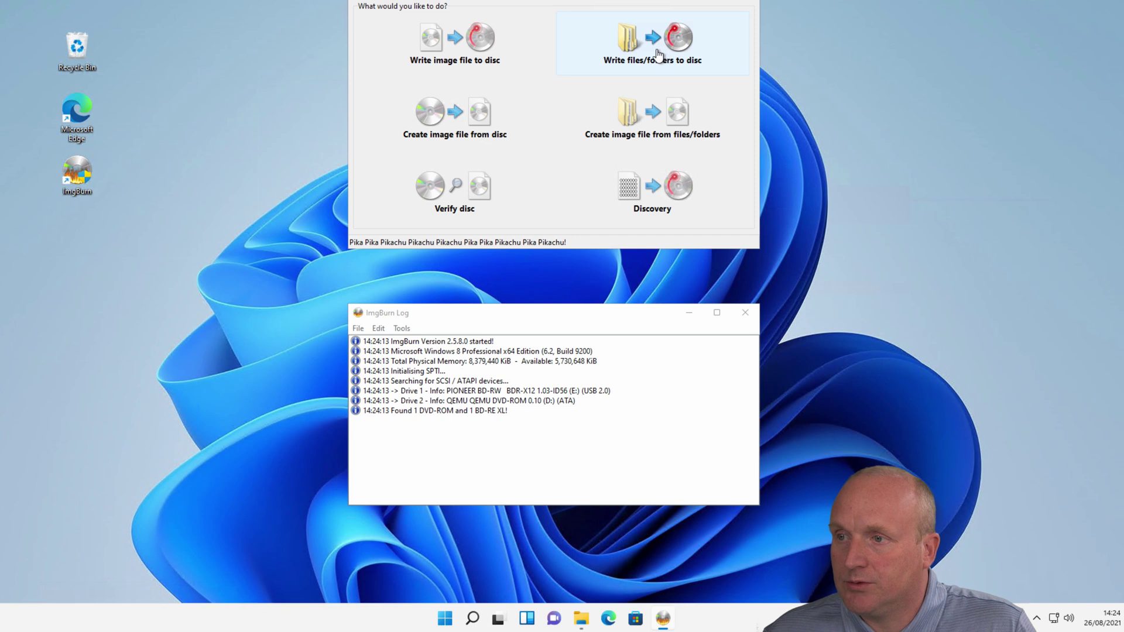
click(661, 56)
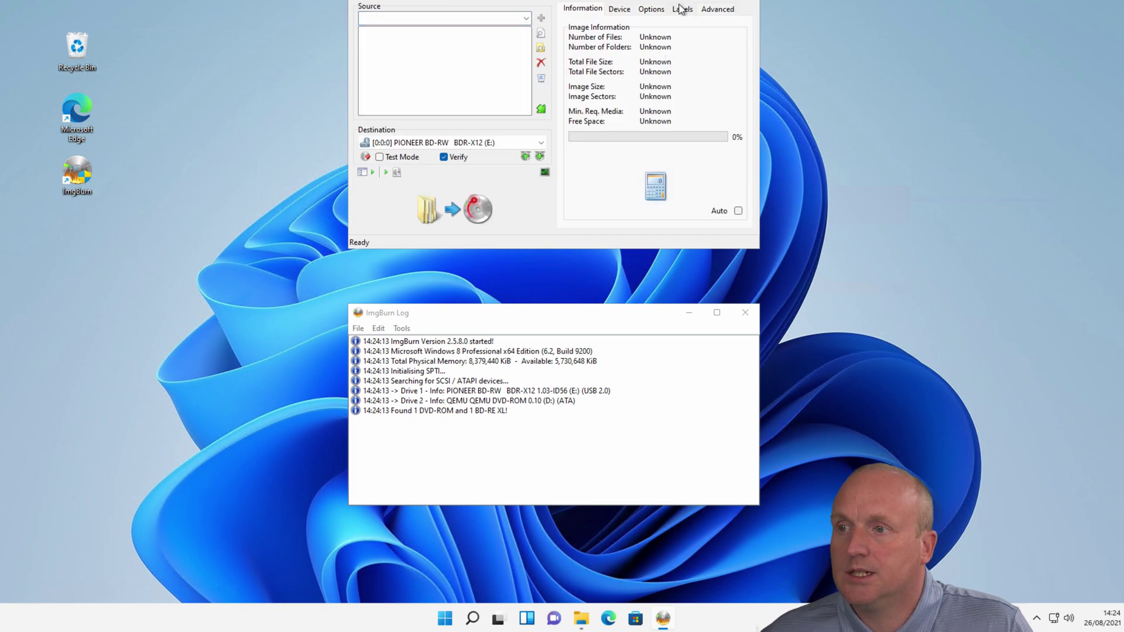
click(650, 11)
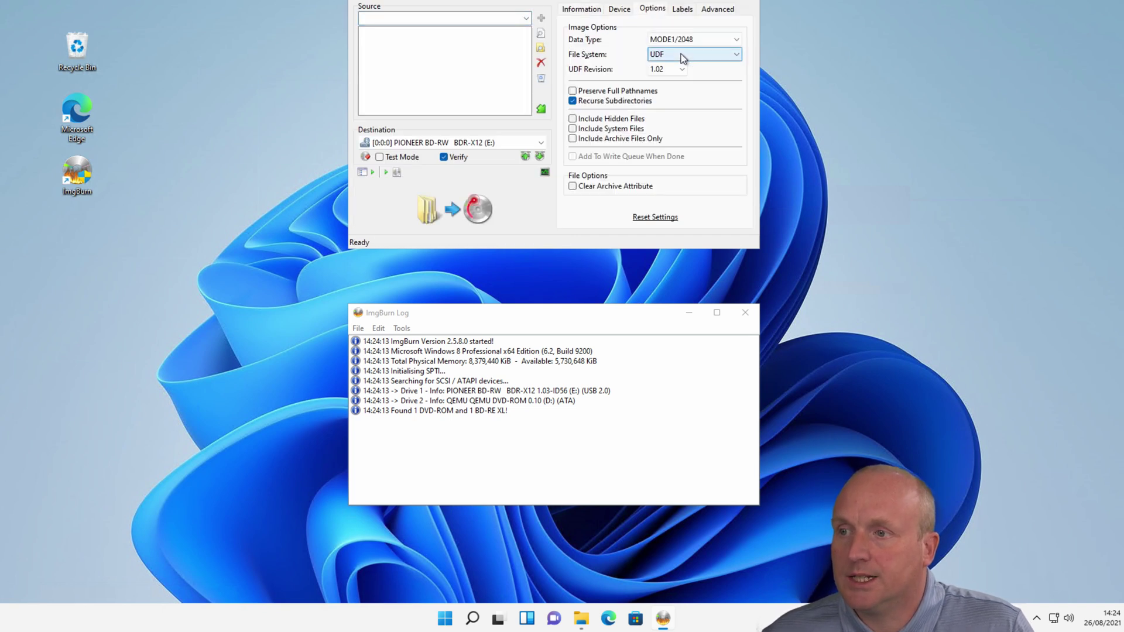
click(585, 10)
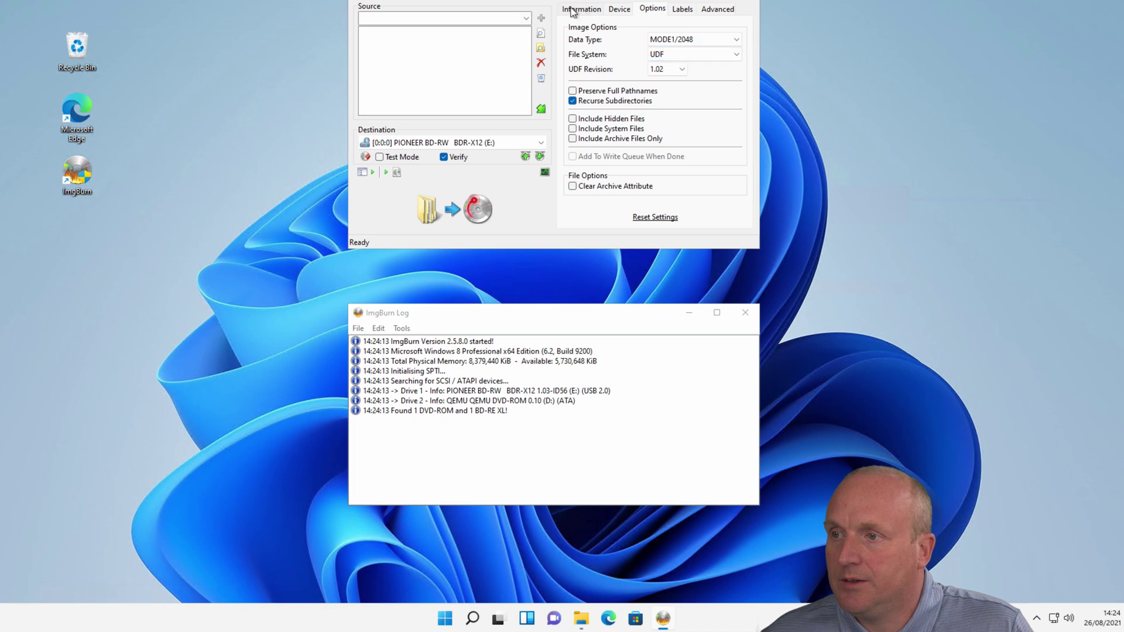
- Add the studio 'archive' folder's contents as source: 245 files, 87,437,497,374 bytes
mouse_move(581, 620)
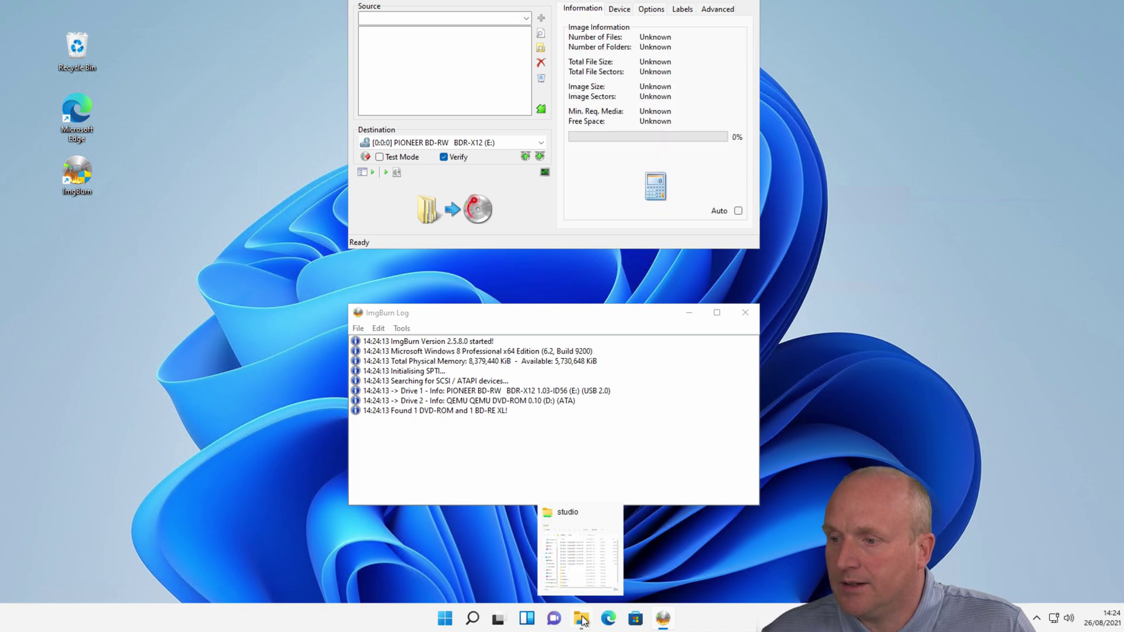
click(571, 509)
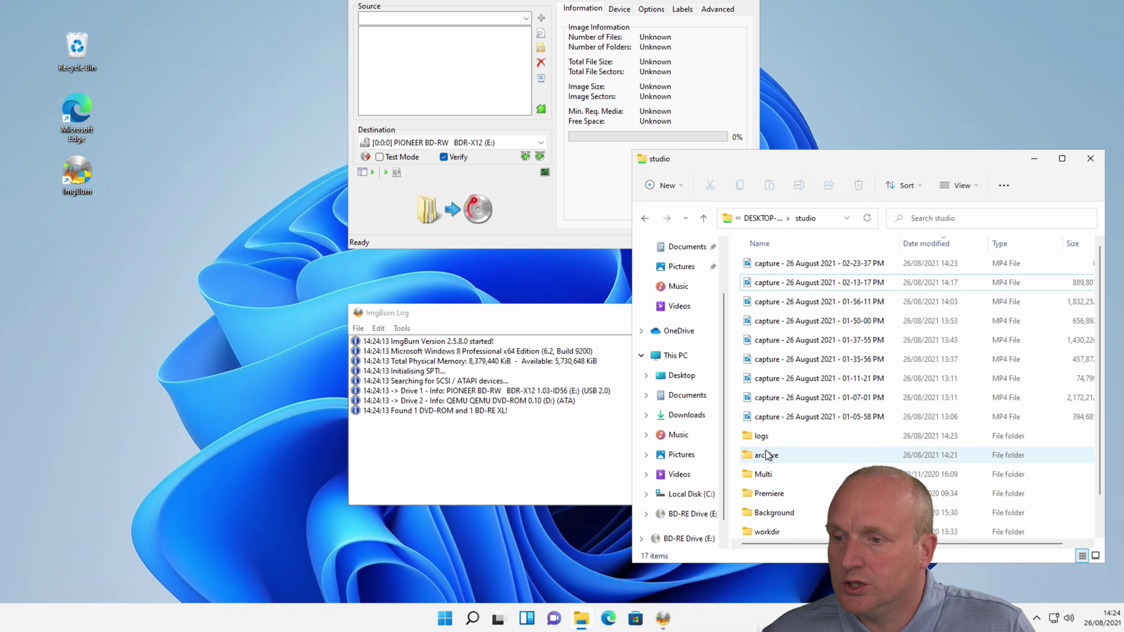
click(766, 456)
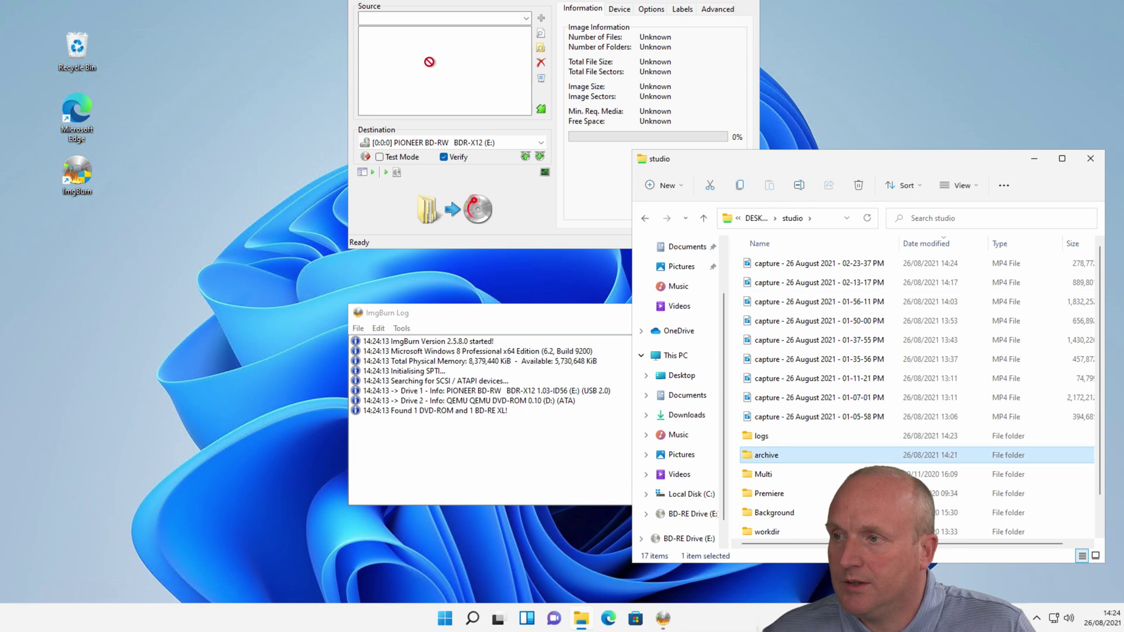
click(540, 49)
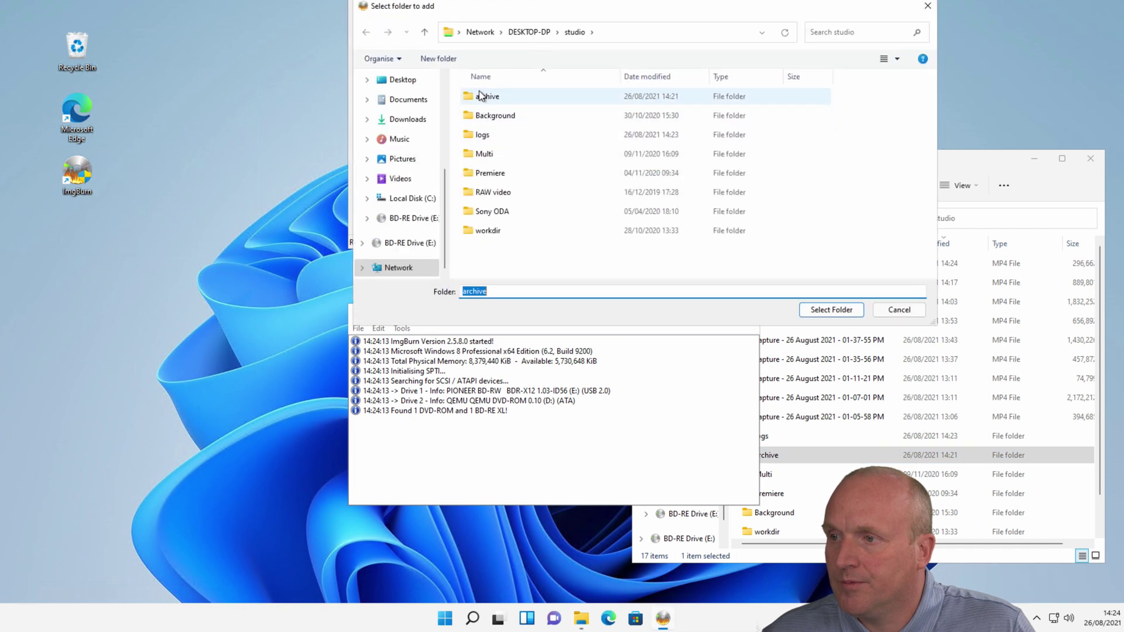
click(480, 95)
click(827, 312)
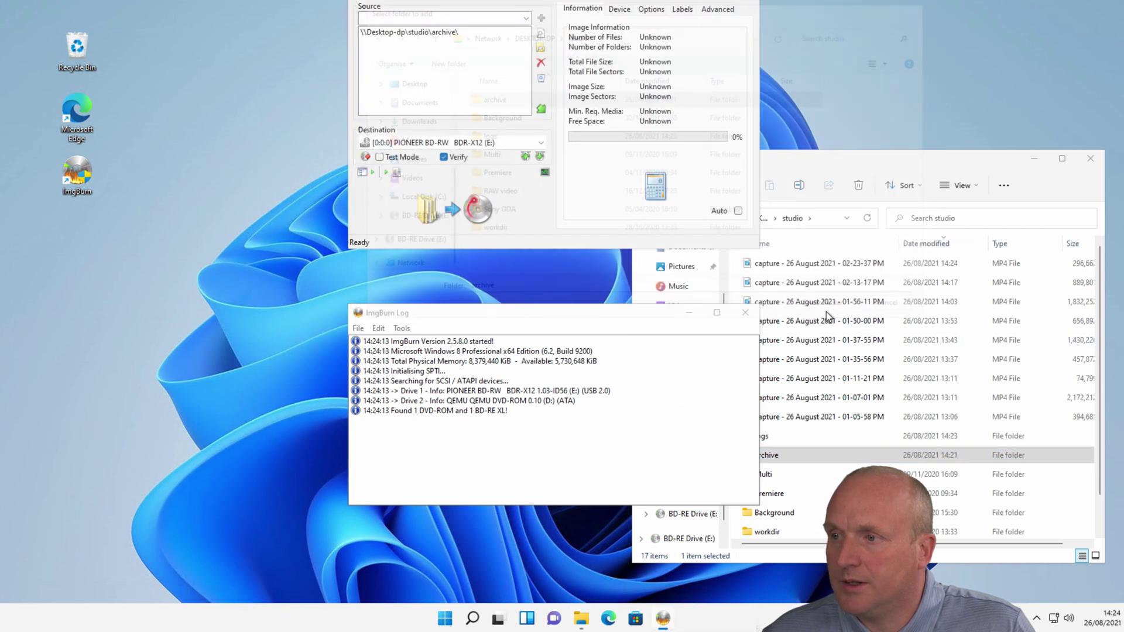
click(657, 188)
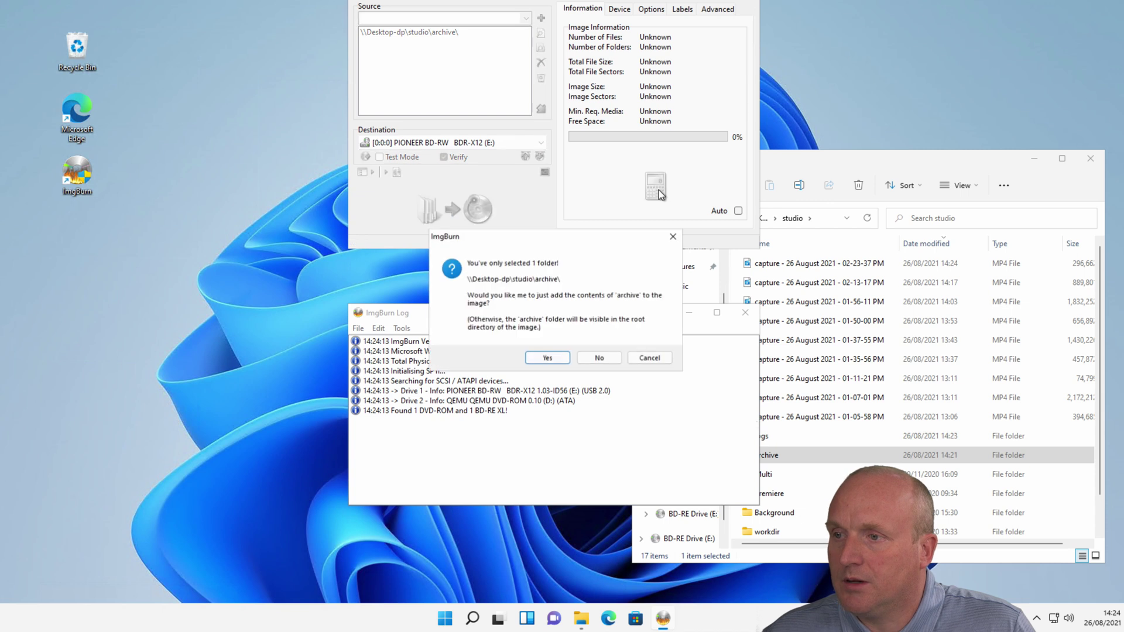
click(547, 357)
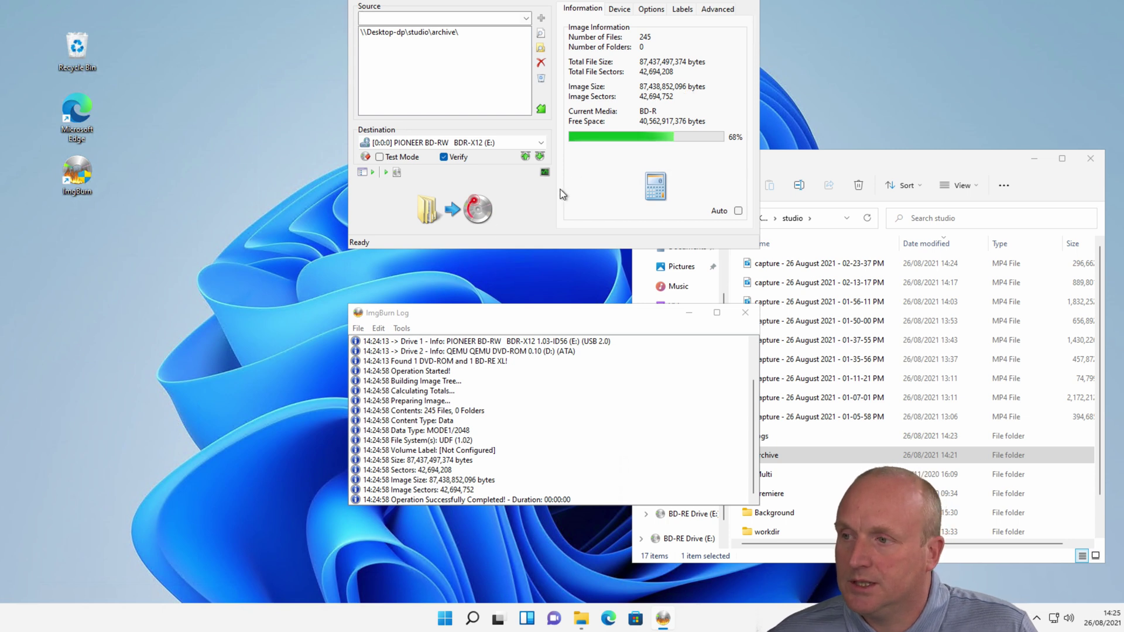
- Build the image with volume label 'archive' and confirm burning to the quad-layer BD-R
click(485, 216)
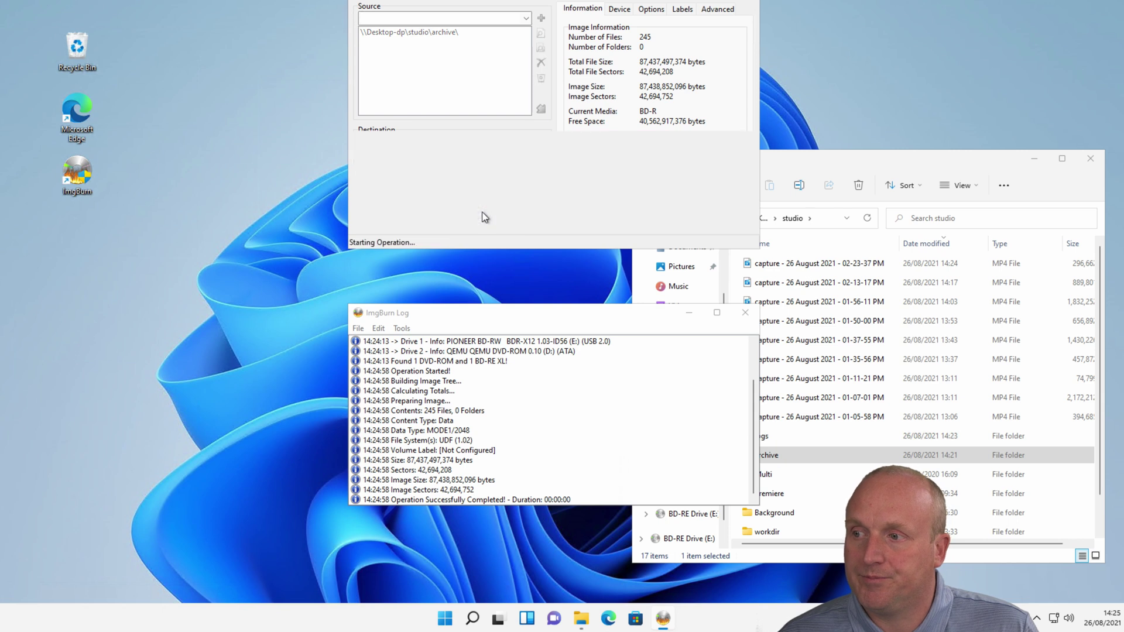
click(541, 359)
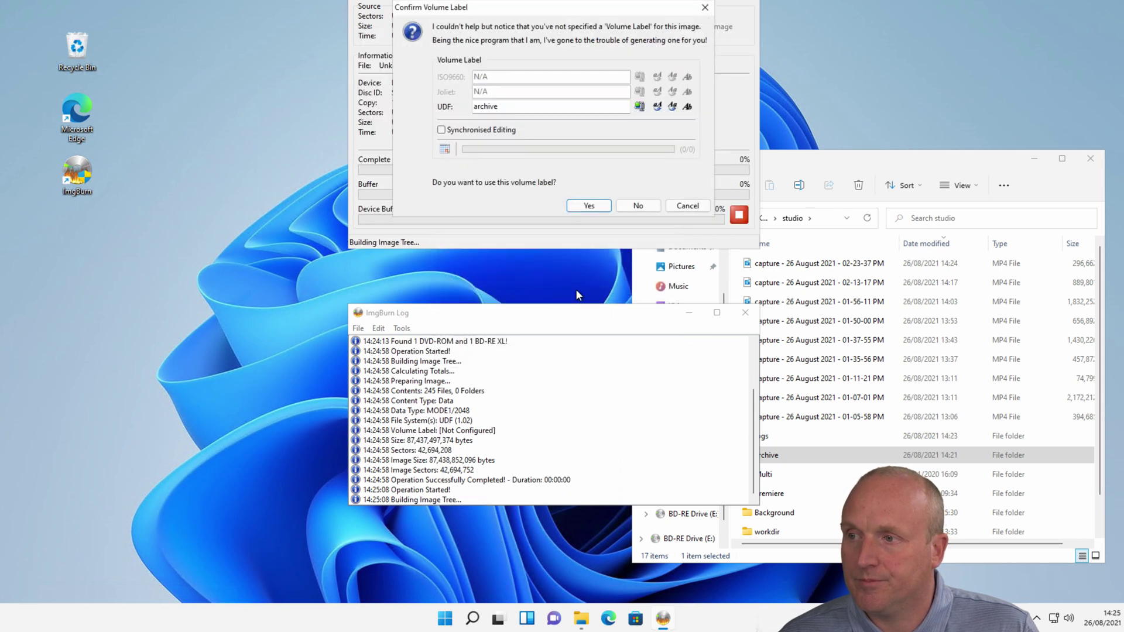
click(581, 206)
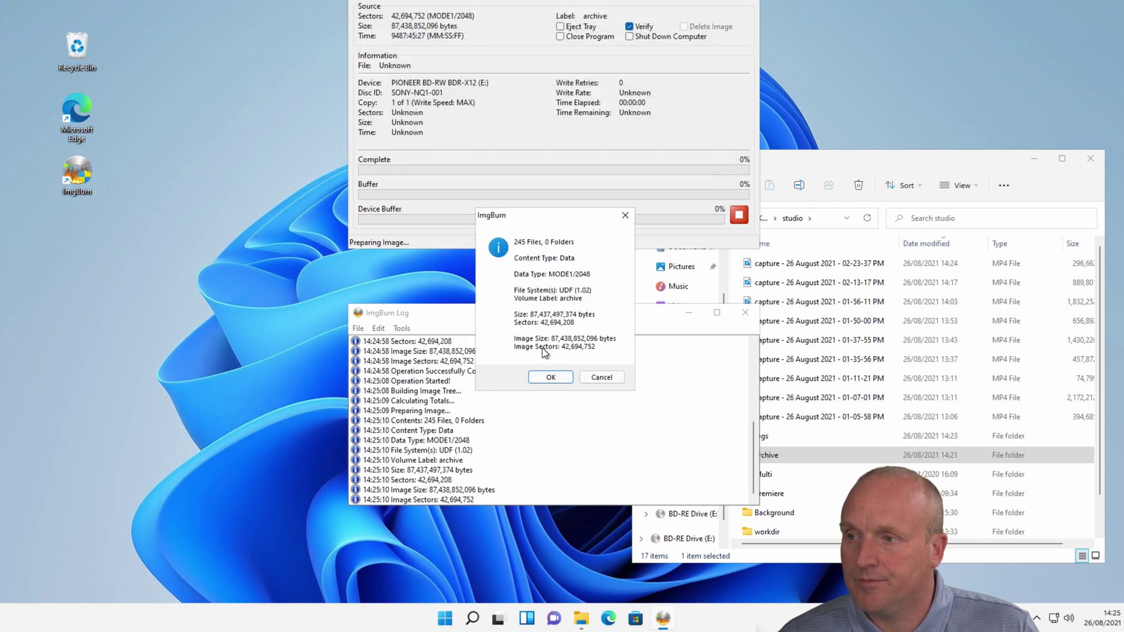
click(549, 376)
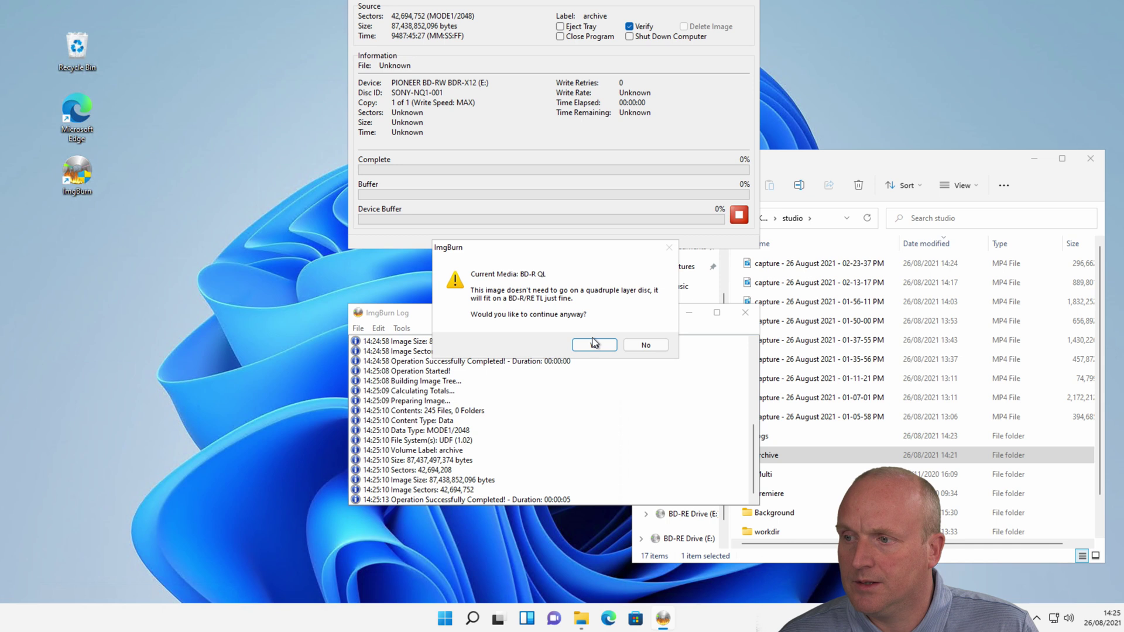
click(594, 345)
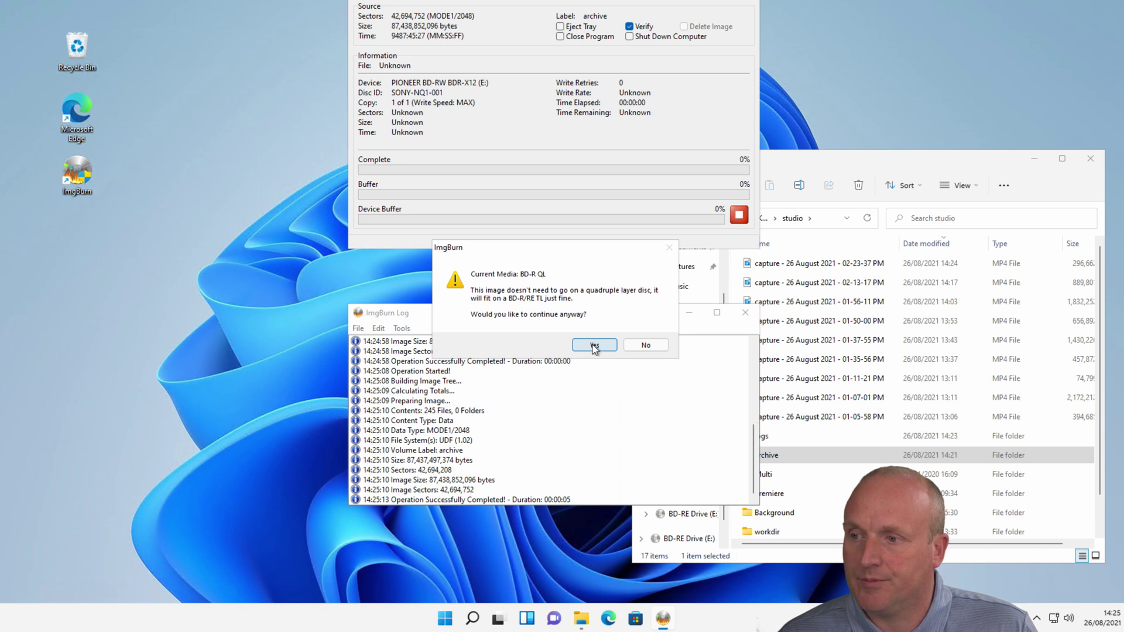
click(594, 346)
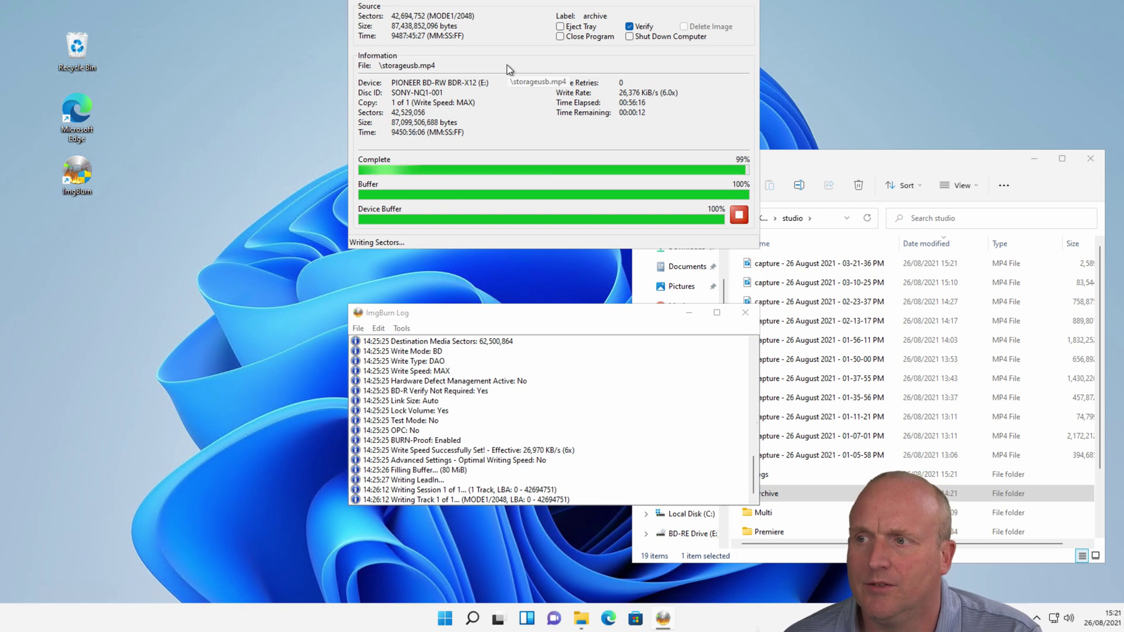
- Uncheck Verify and let the burn complete in 57:00 at an average 5.8x
click(641, 27)
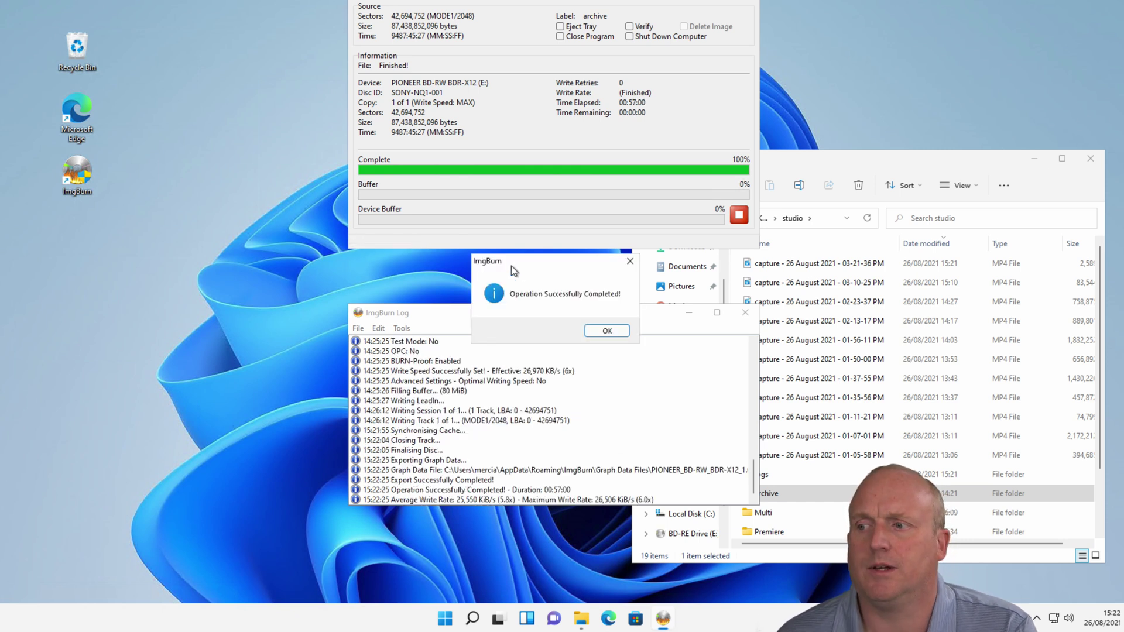
- Dismiss the completion message and open BD-RE Drive (E:) from This PC in File Explorer
click(595, 334)
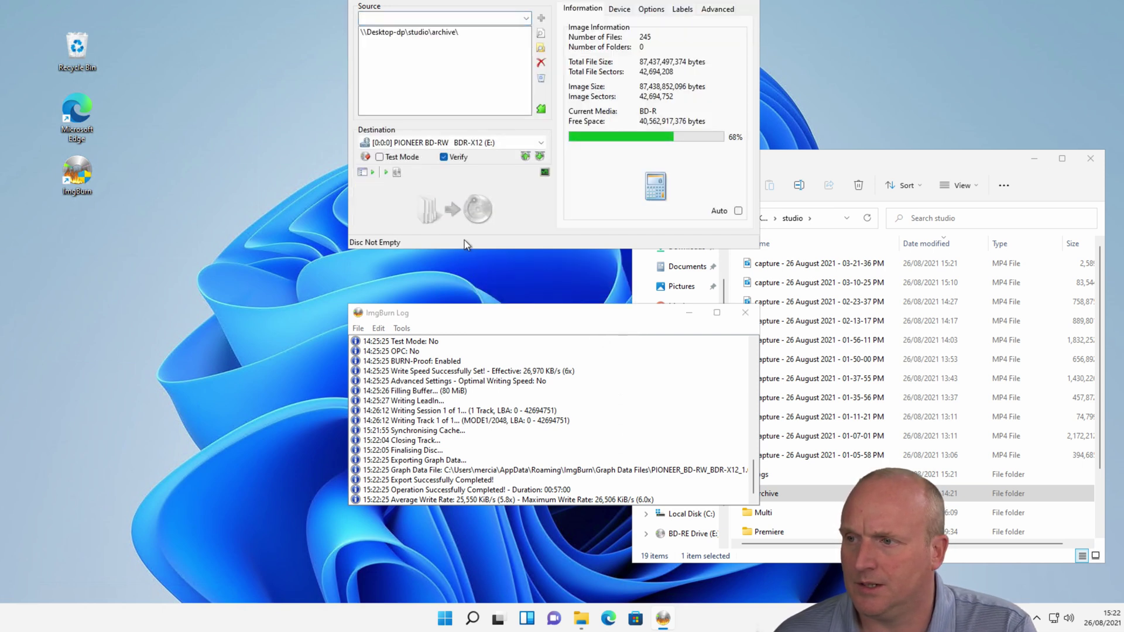
click(654, 559)
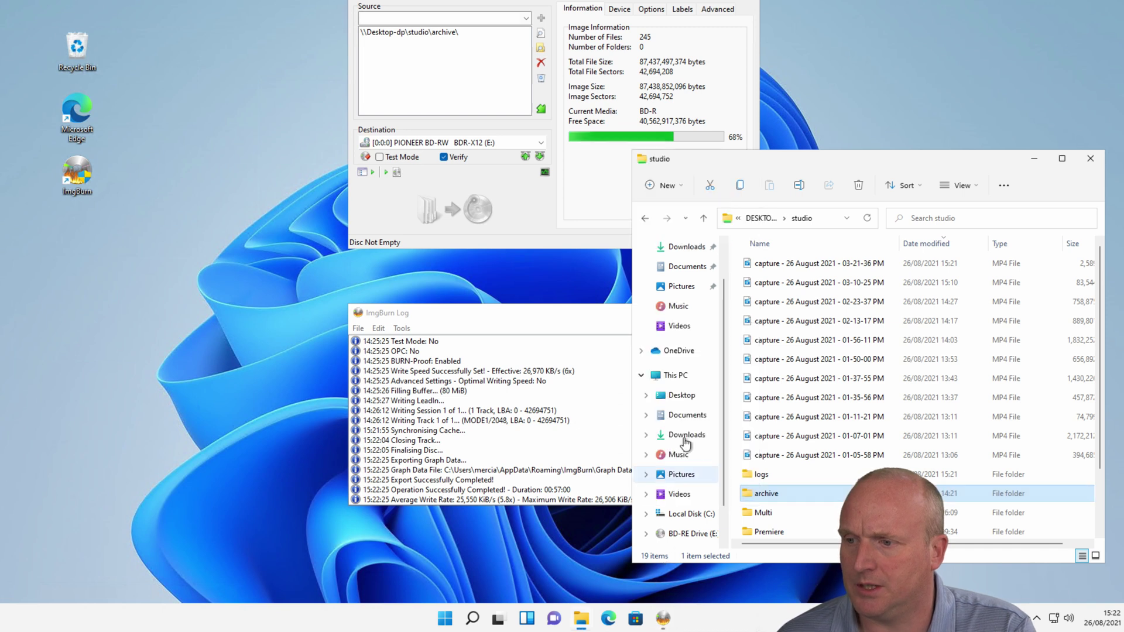
click(667, 376)
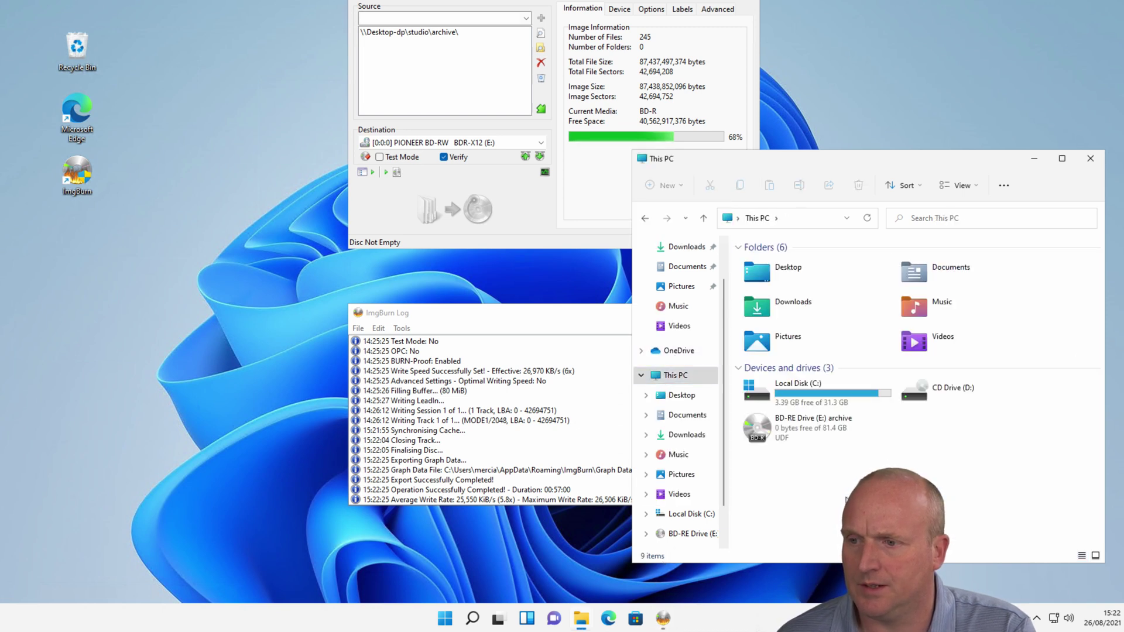
click(807, 436)
double_click(806, 432)
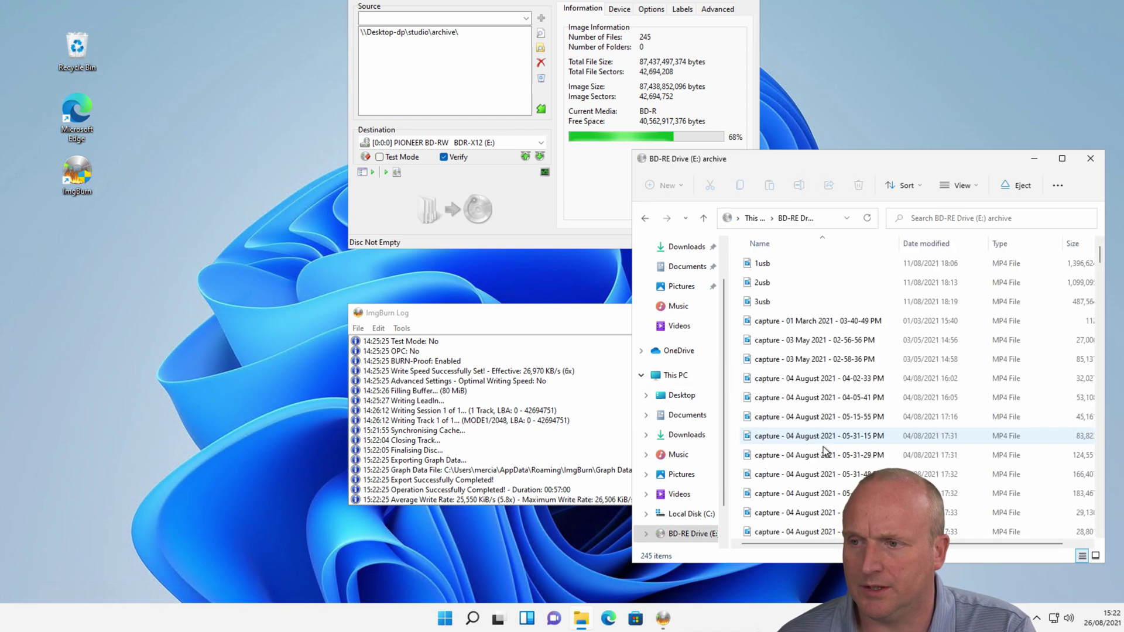
- Copy one of the disc's MP4 capture videos onto the desktop
scroll(816, 469, down, 5)
scroll(824, 489, up, 5)
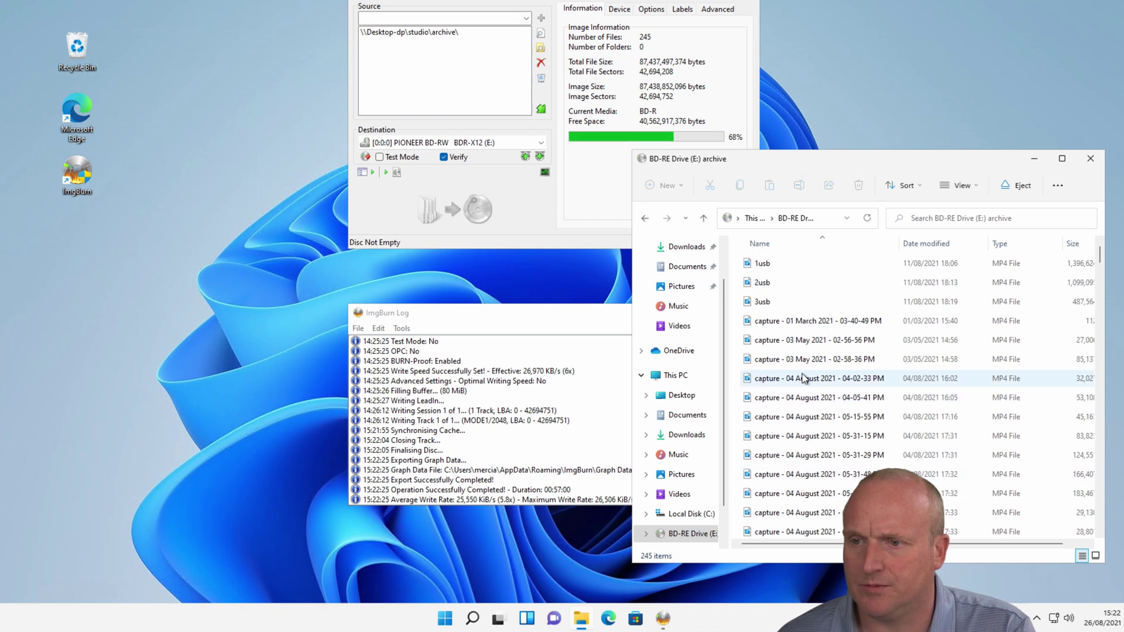
scroll(814, 387, down, 2)
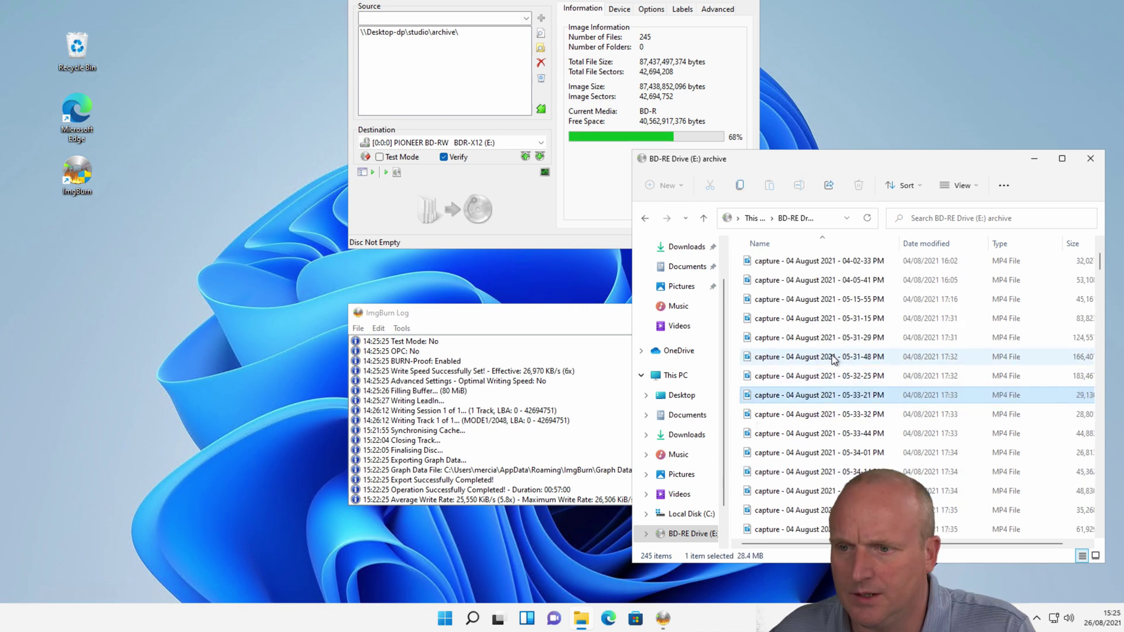
click(811, 395)
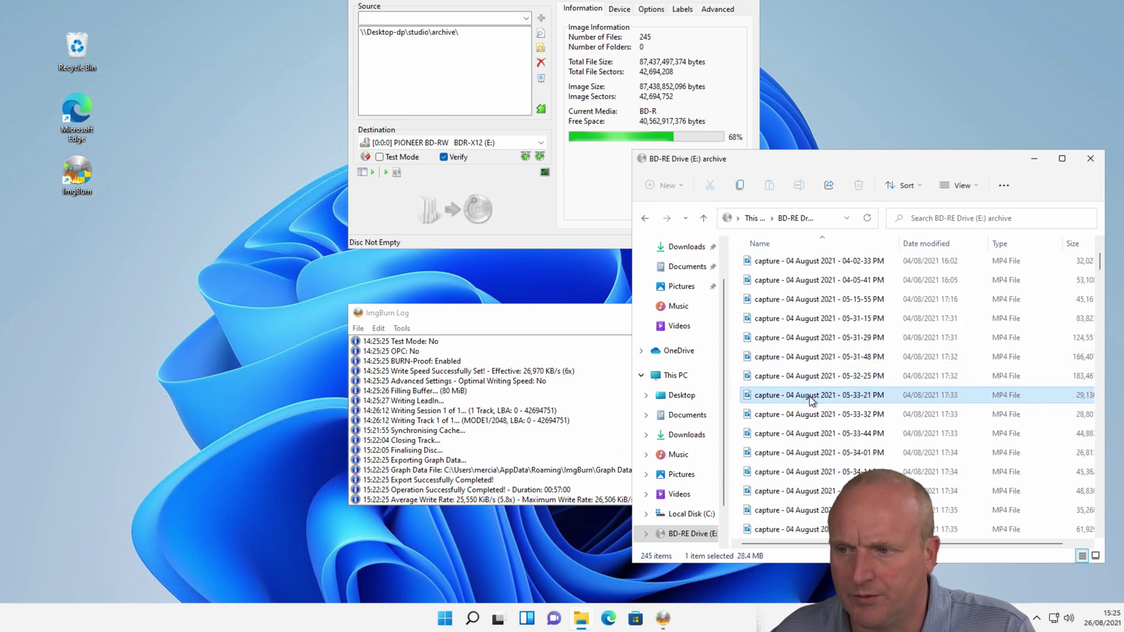
drag(810, 398, 882, 79)
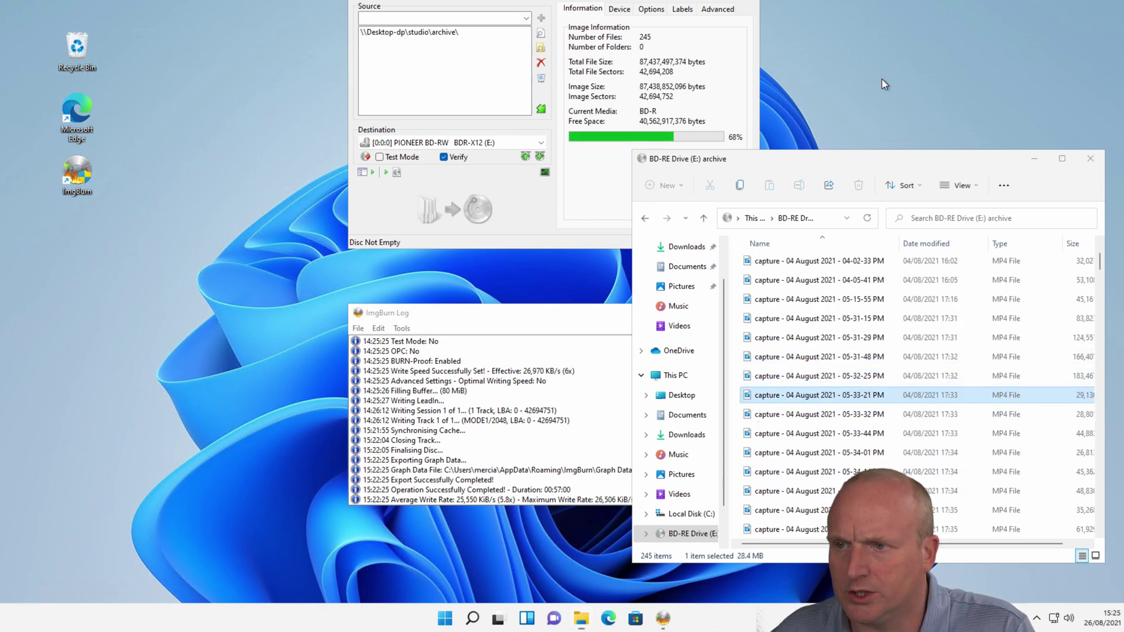